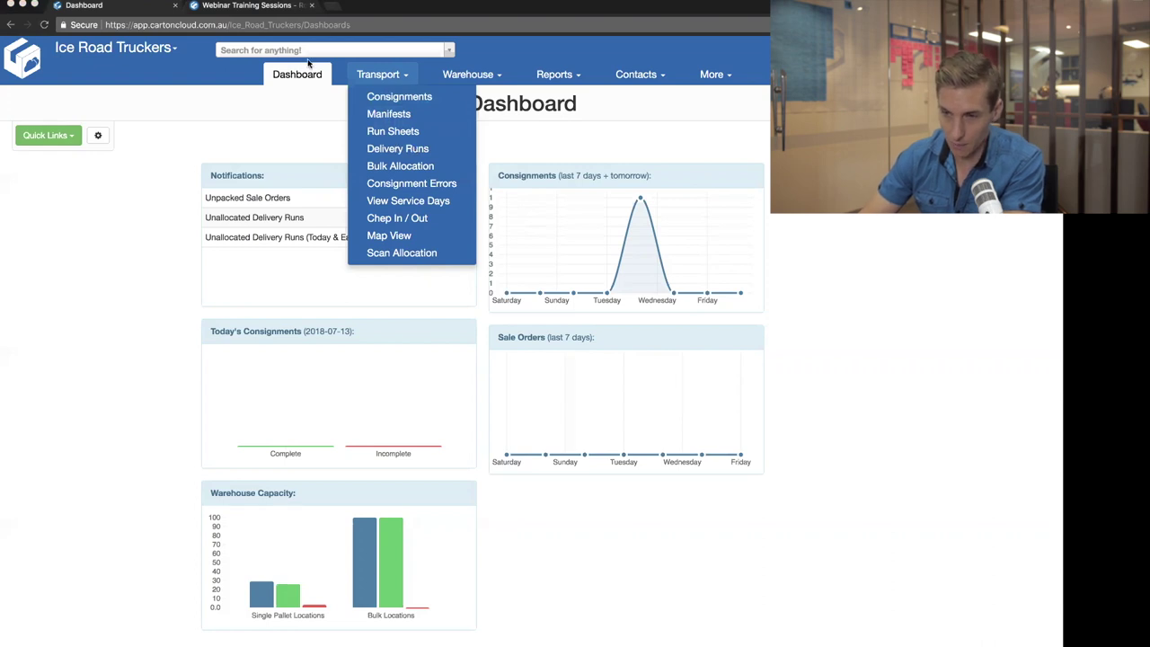
Step: Switch to the Webinar Training Sessions knowledge base tab and scroll through the page
click(258, 6)
scroll(504, 125, up, 4)
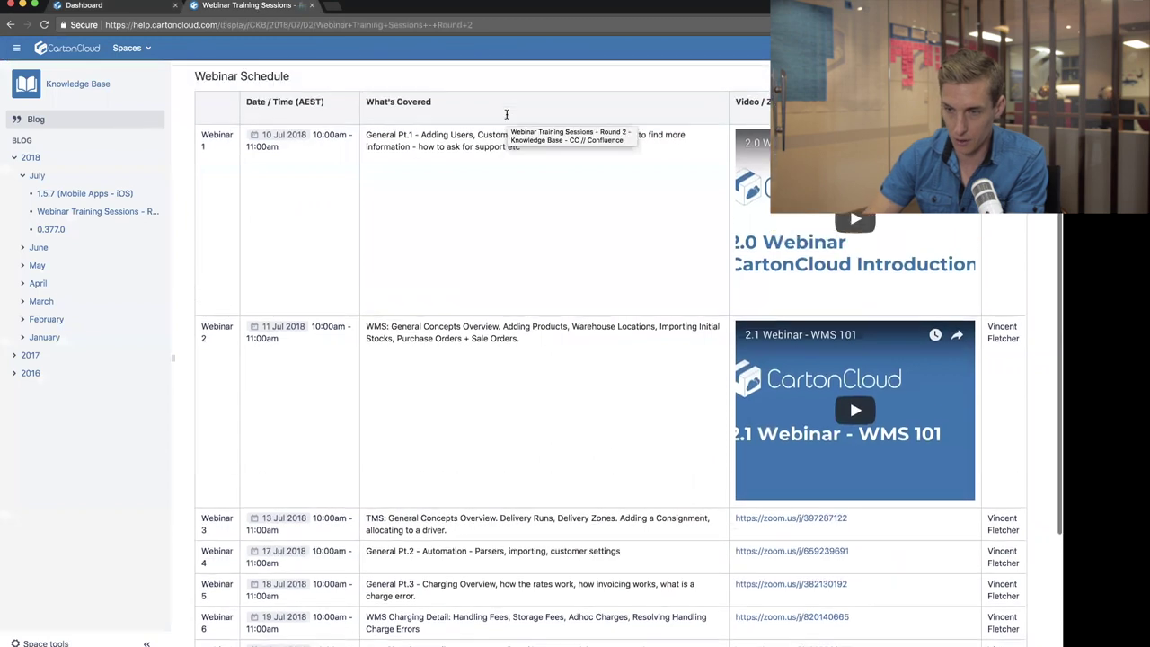
scroll(849, 531, down, 1)
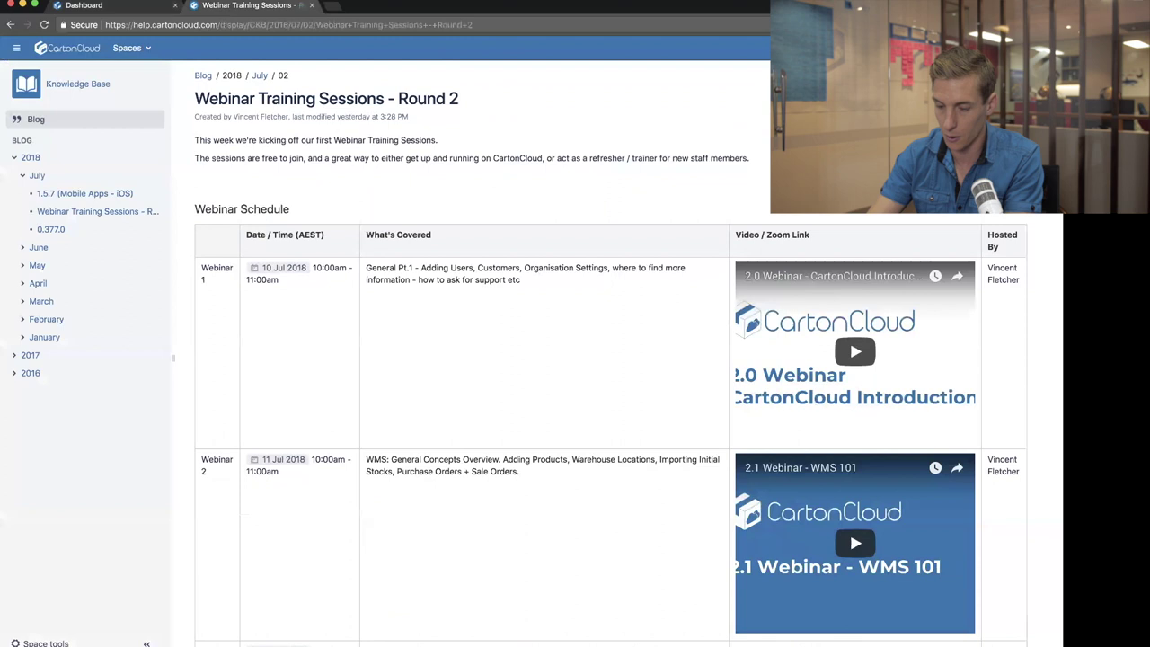
Step: Search the knowledge base for 'delivery run', read the Delivery Runs article, then return to the dashboard
text(delivery run)
key(Return)
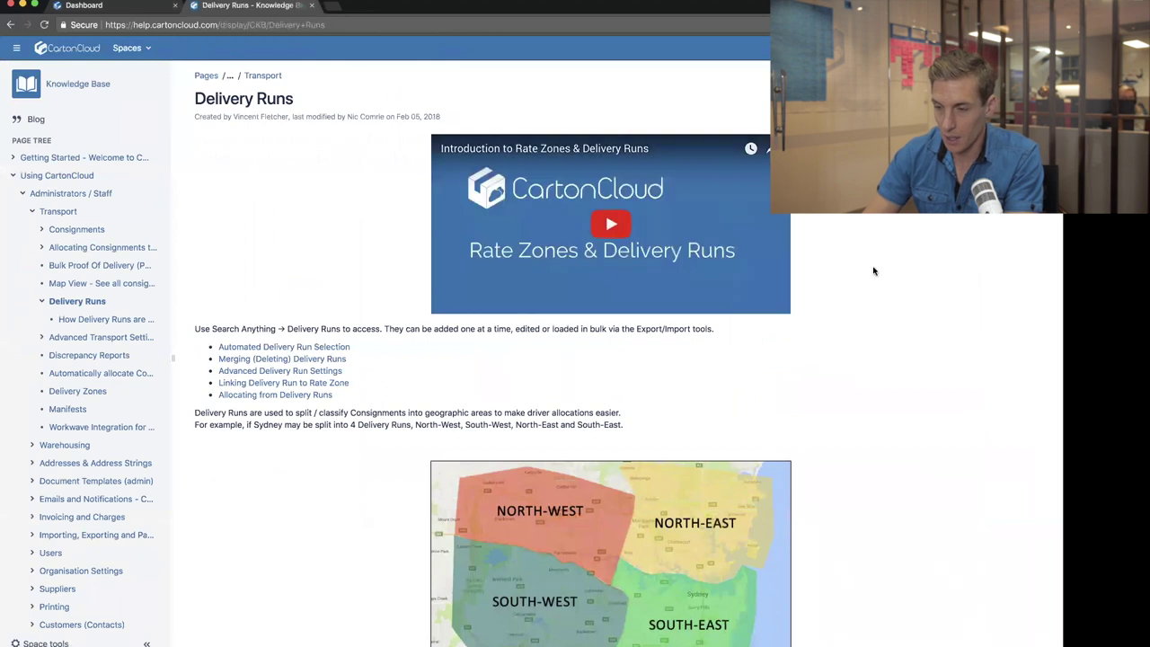
scroll(874, 269, down, 2)
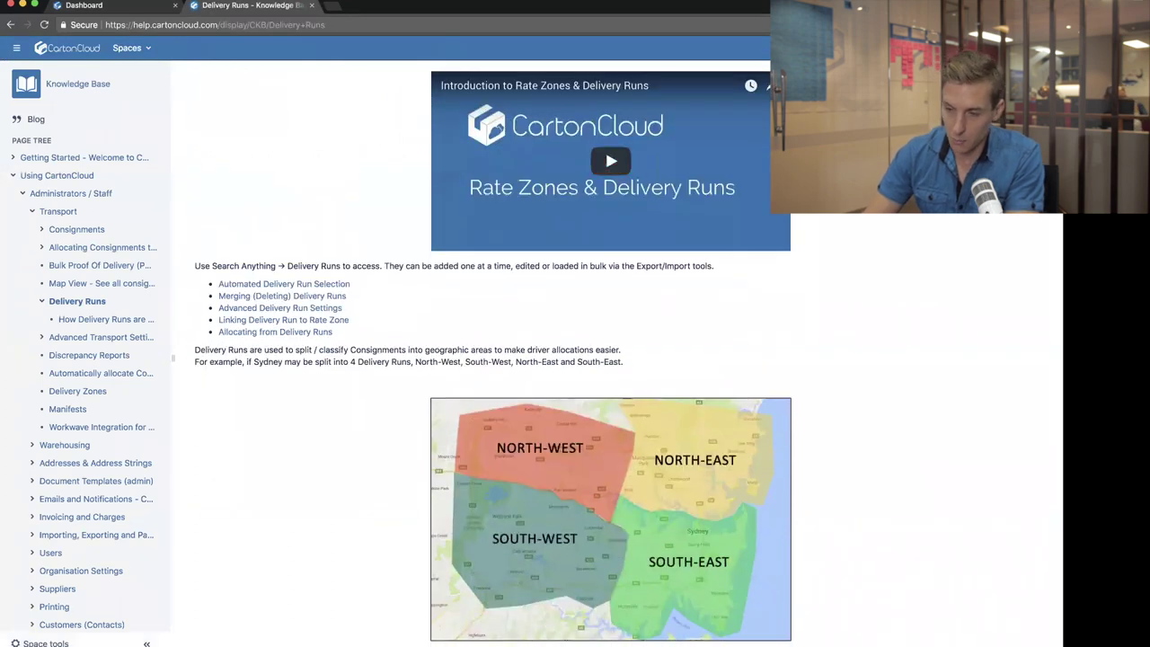
scroll(548, 346, down, 5)
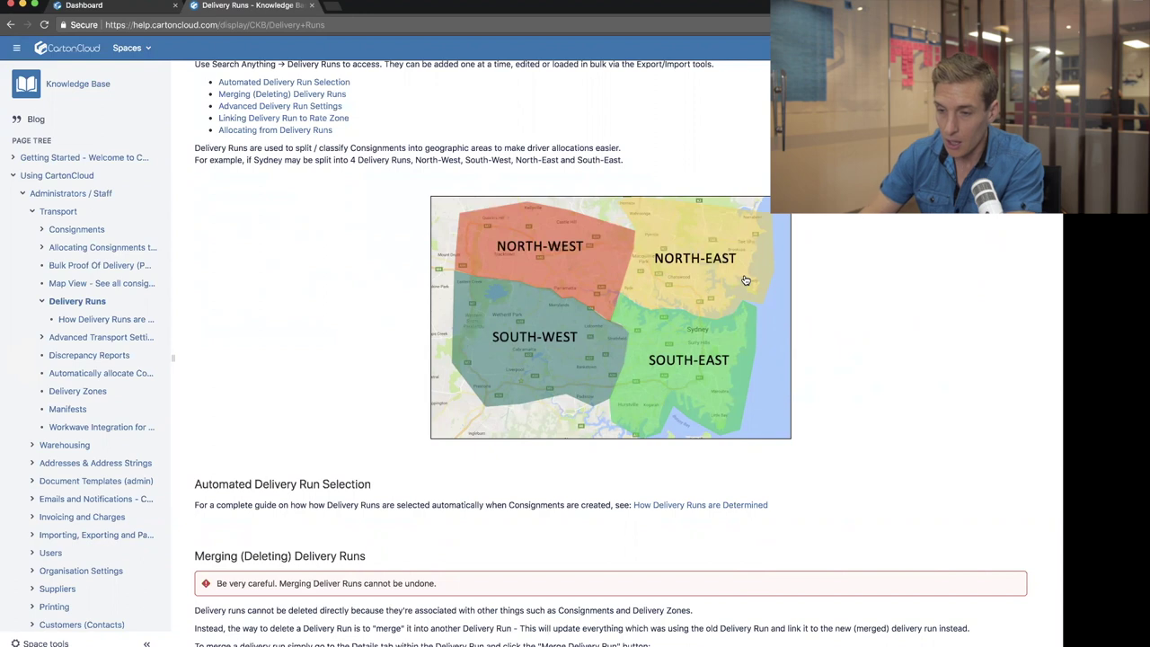
scroll(745, 281, up, 1)
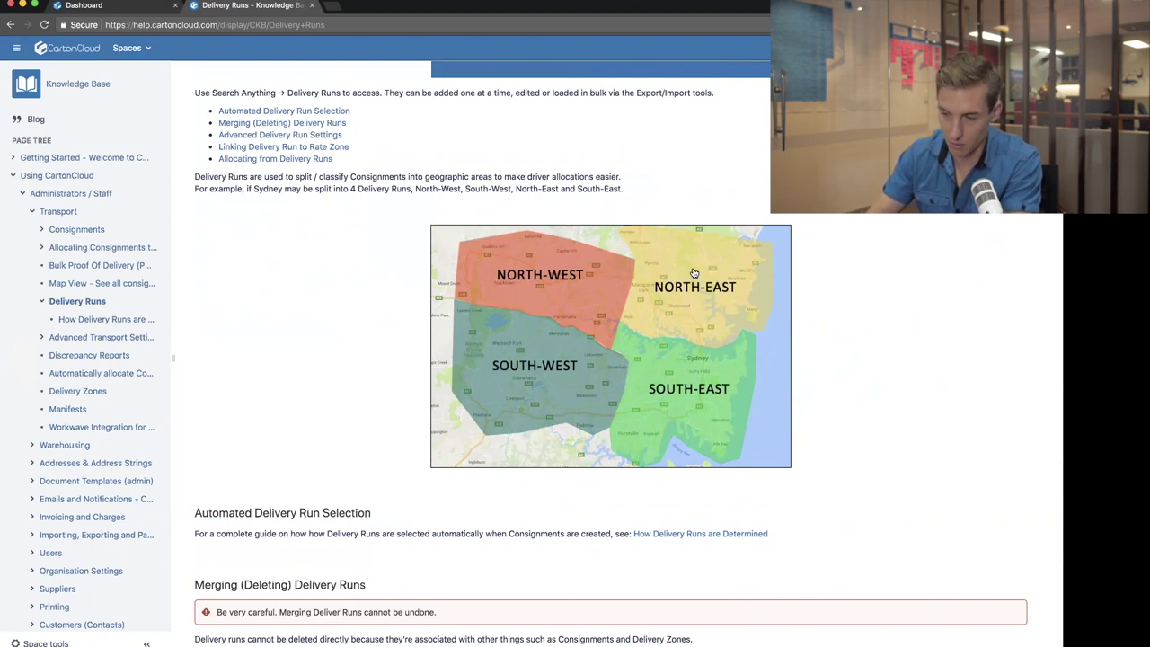
click(135, 6)
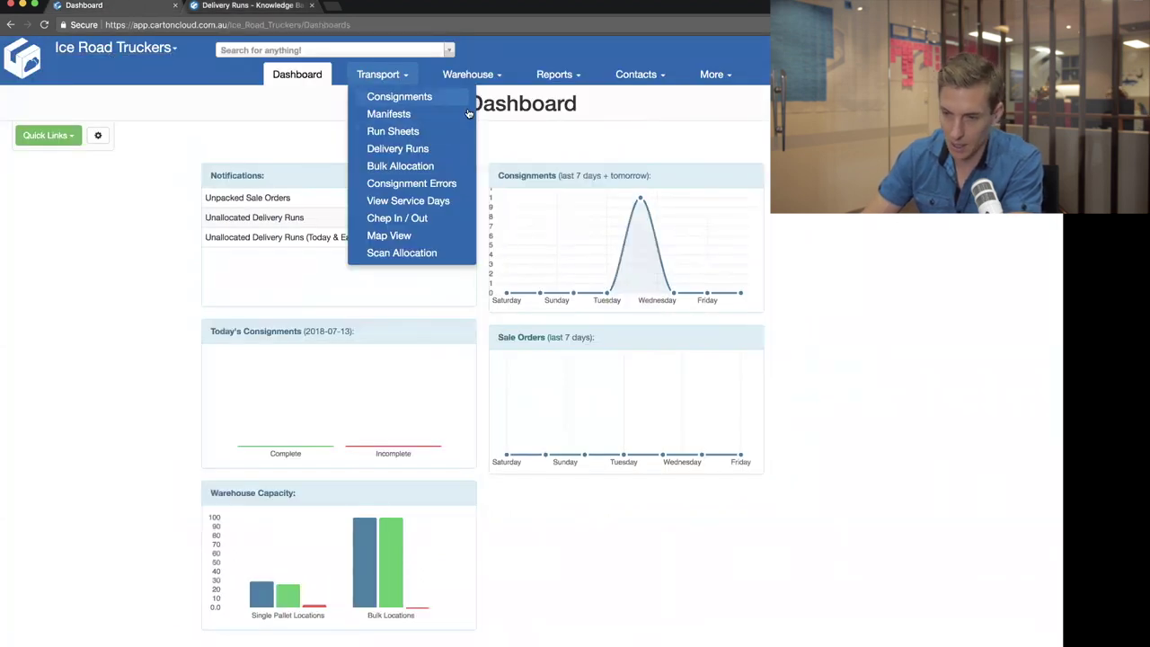
Step: Open Transport > Delivery Runs, show all 10 runs, and start a new delivery run
click(395, 153)
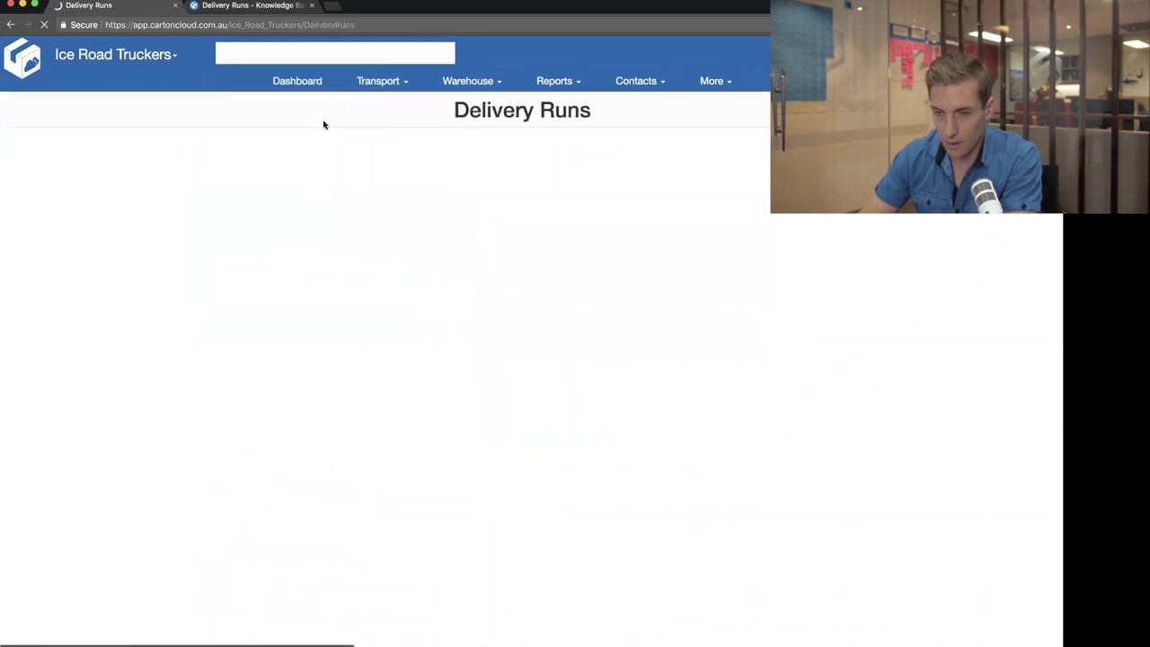
click(104, 200)
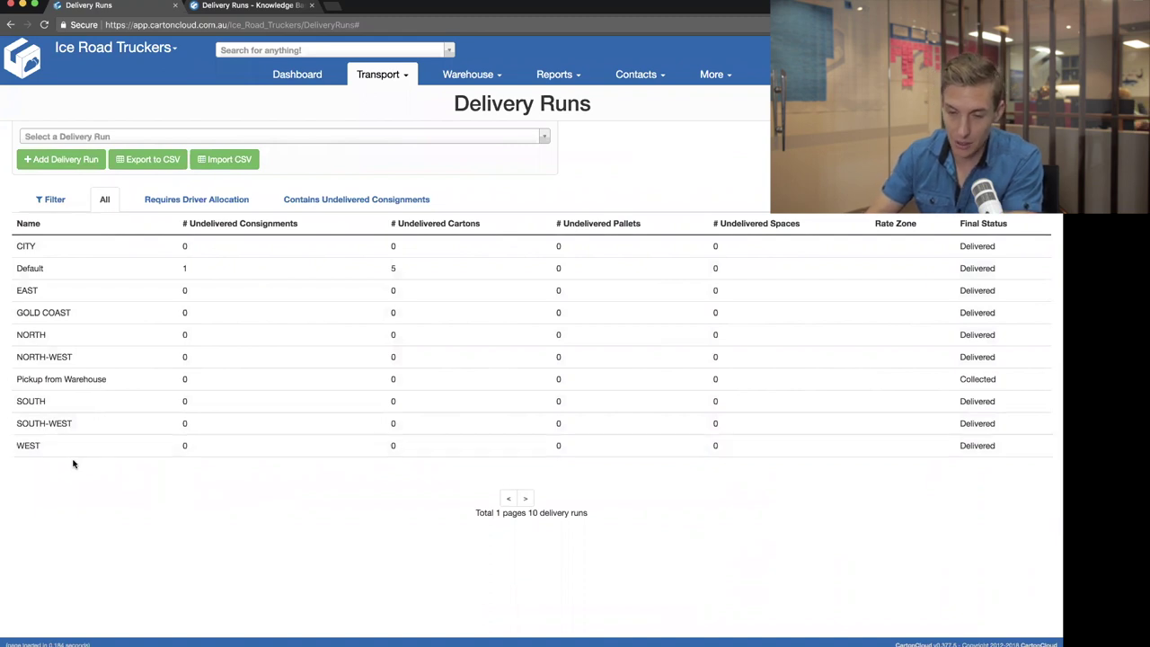
click(65, 159)
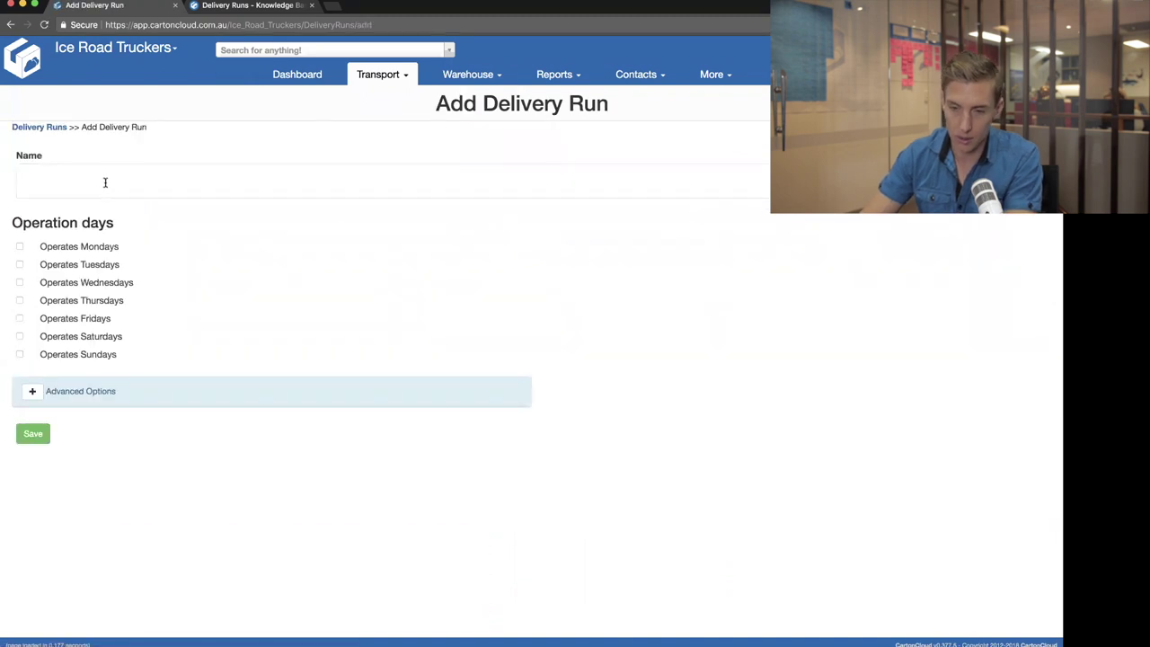
Step: Name the run OUTER METRO WEST and tick Monday through Friday as operating days
click(53, 181)
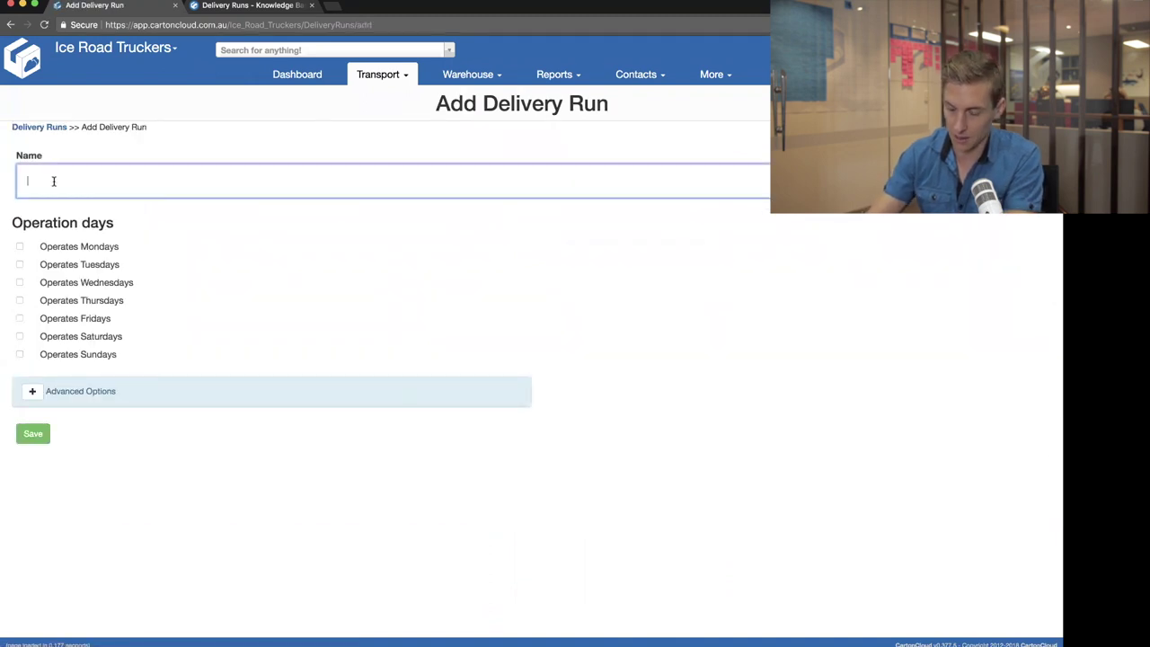
text(S)
key(BackSpace)
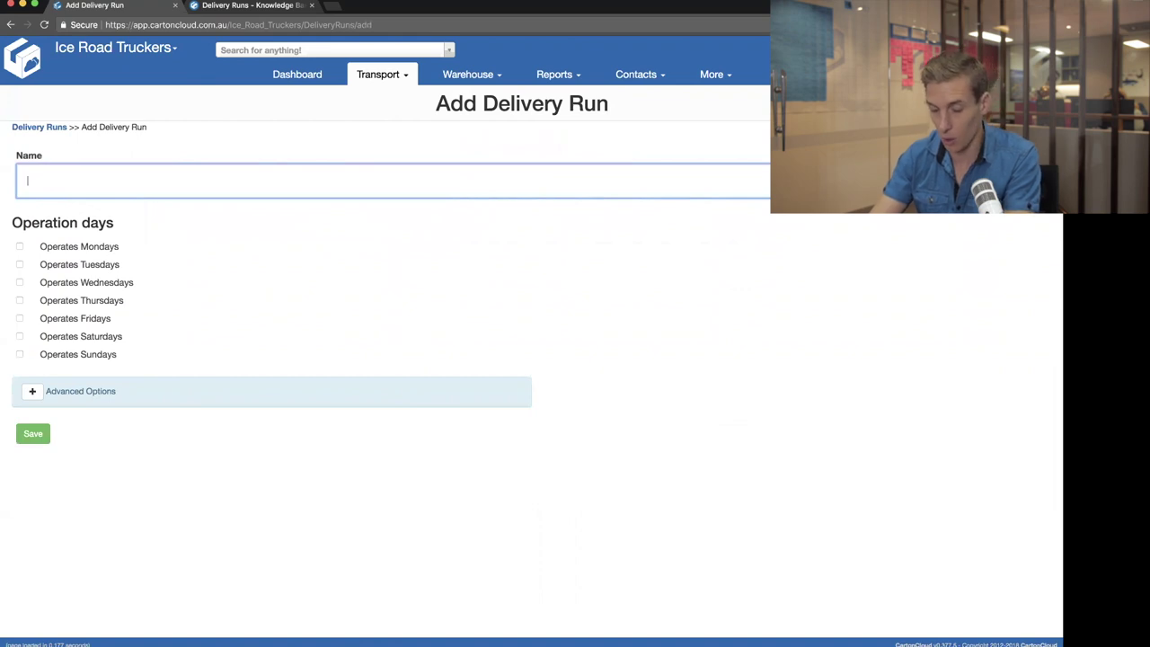
text(OUT)
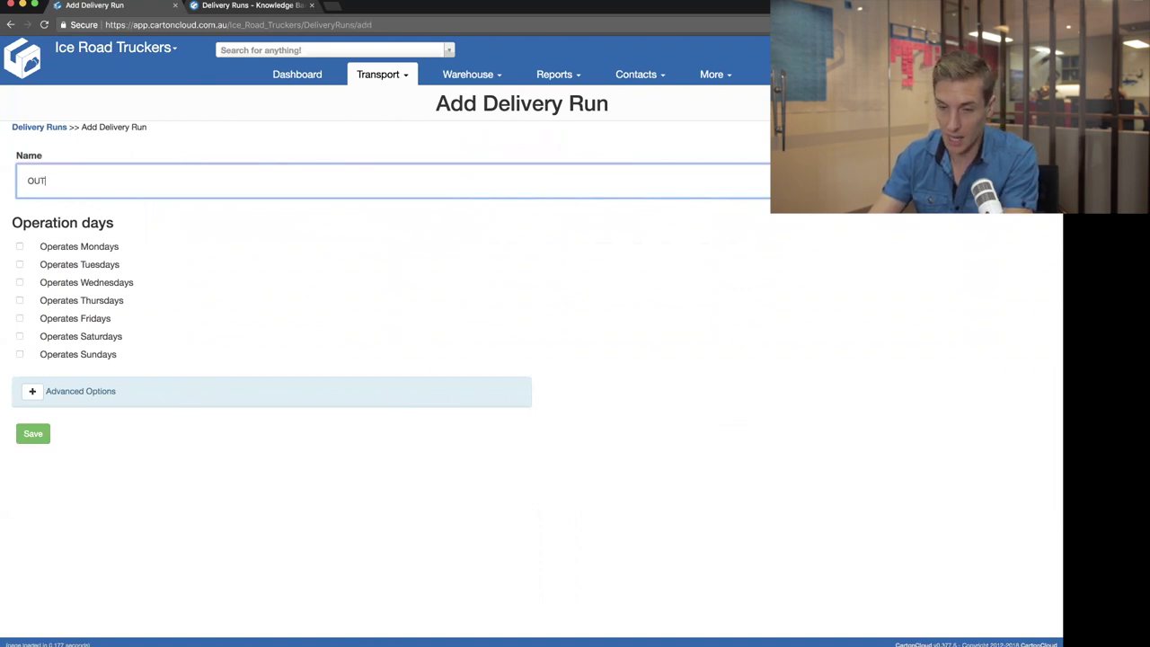
text(ER METRO WEST)
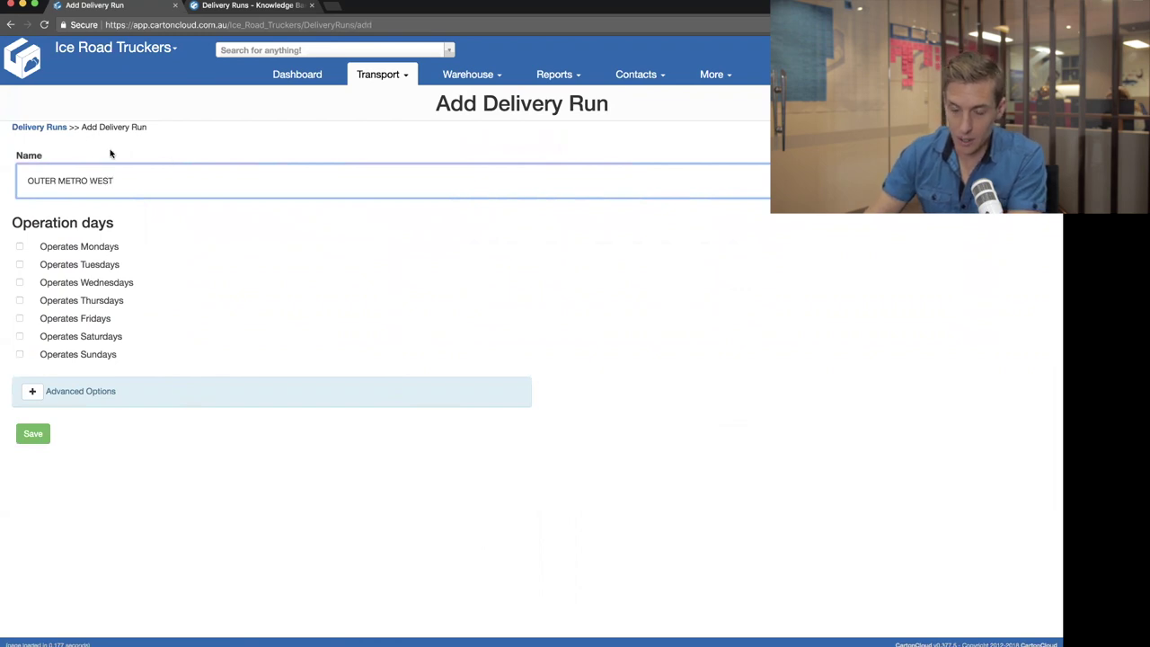
click(19, 247)
click(19, 264)
click(18, 283)
click(19, 300)
click(19, 319)
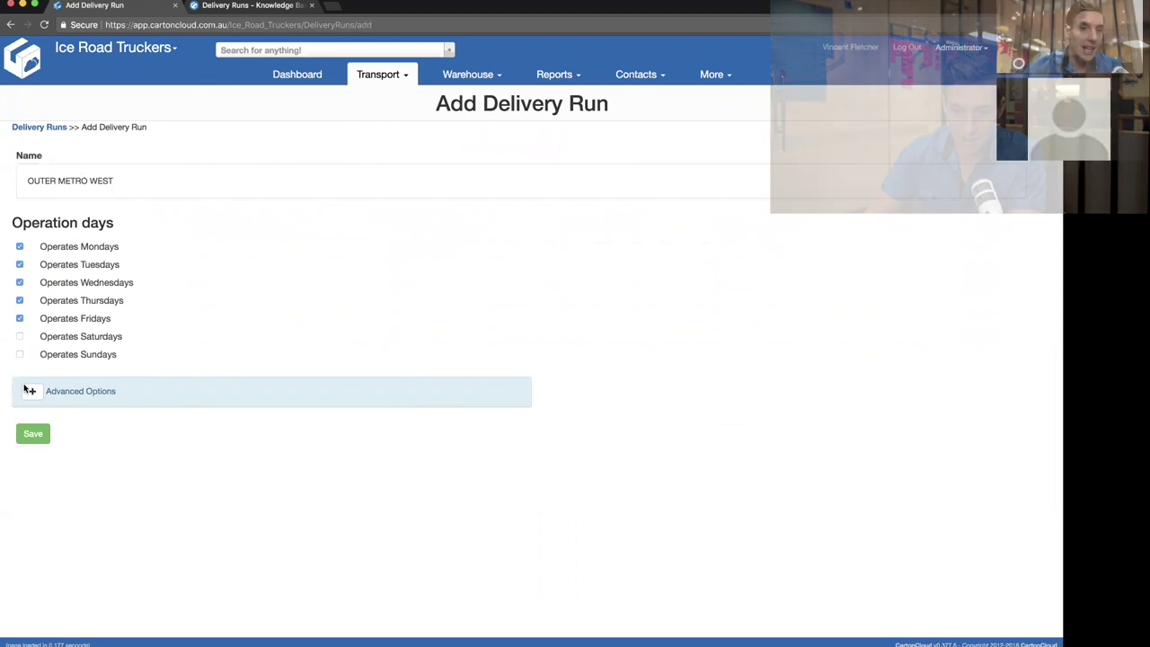
Step: Review the Advanced Options without changes, then save the OUTER METRO WEST delivery run
click(32, 391)
scroll(118, 422, down, 2)
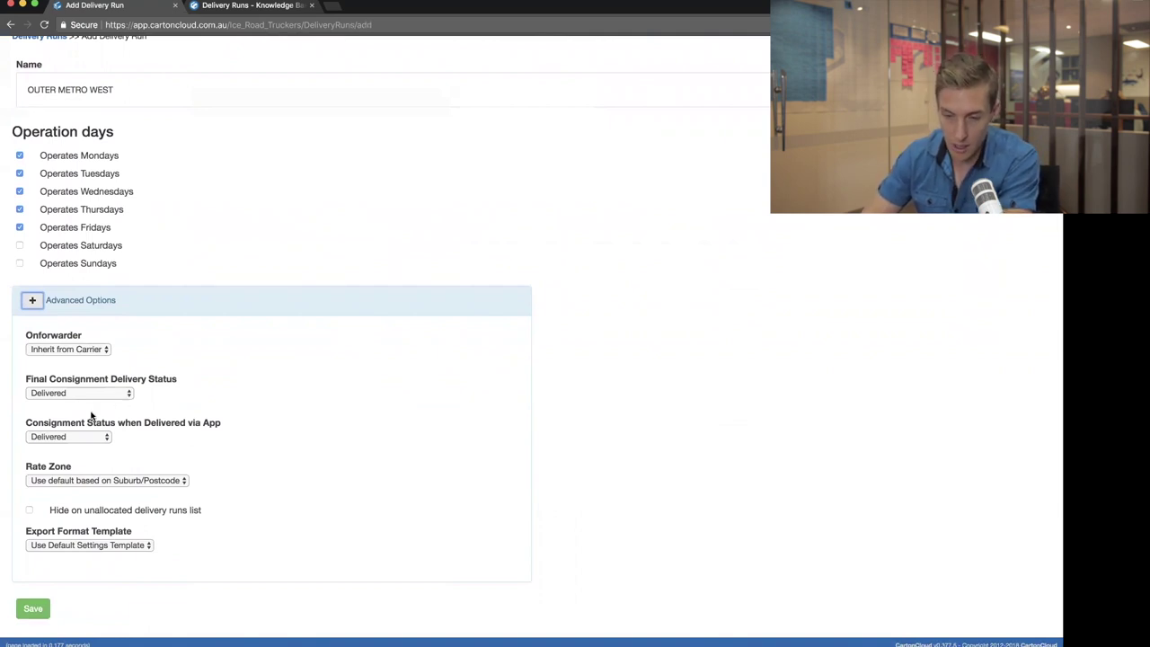
scroll(134, 467, down, 1)
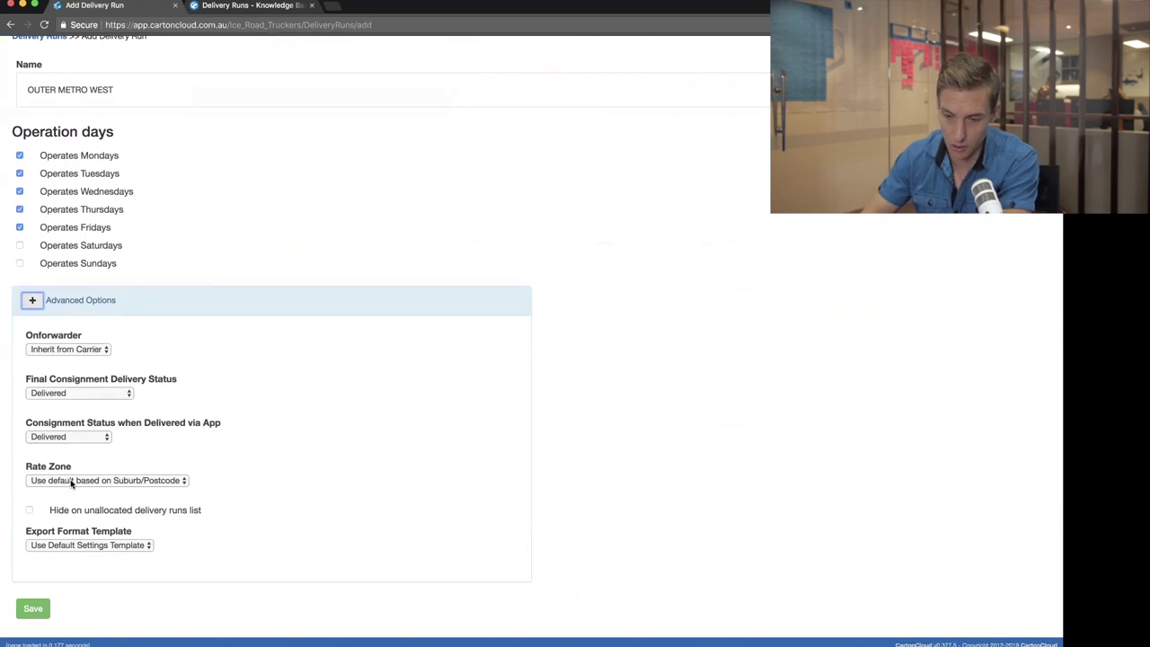
click(32, 301)
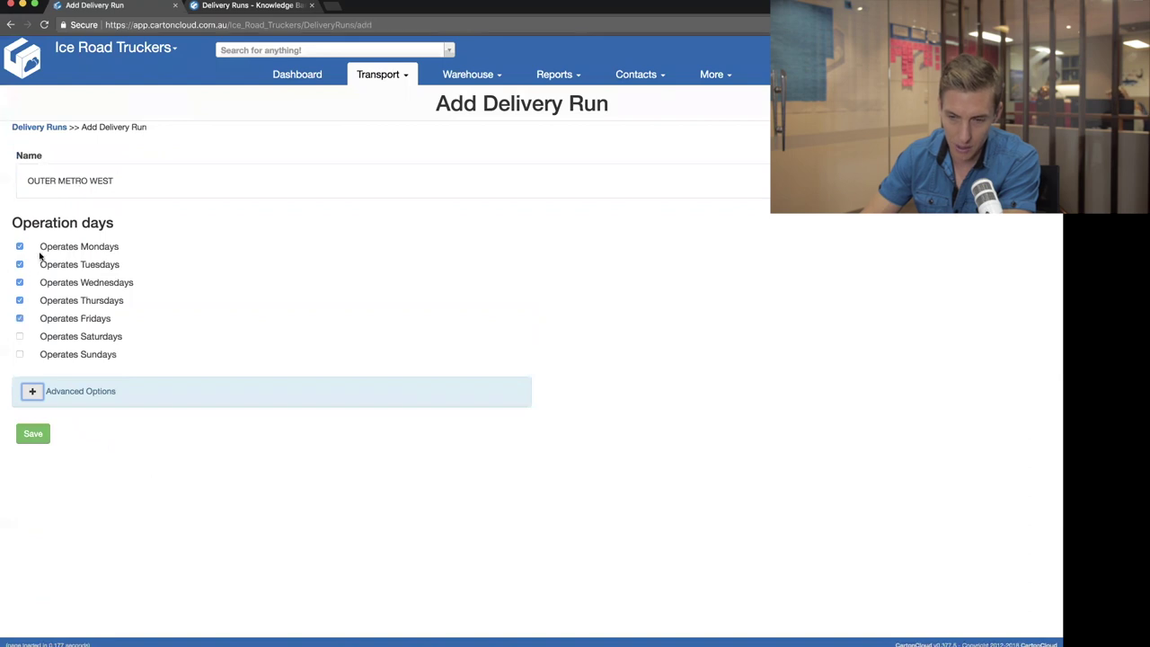
click(34, 434)
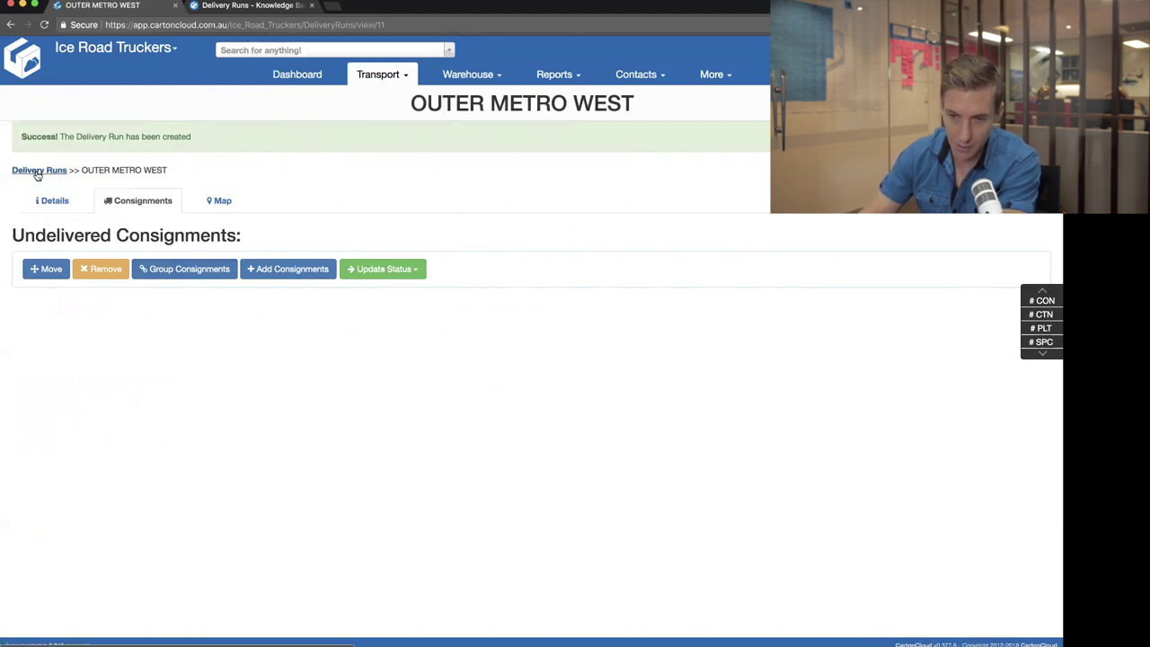
Step: Return to Transport > Delivery Runs to confirm OUTER METRO WEST is listed, then switch to the help article
click(382, 76)
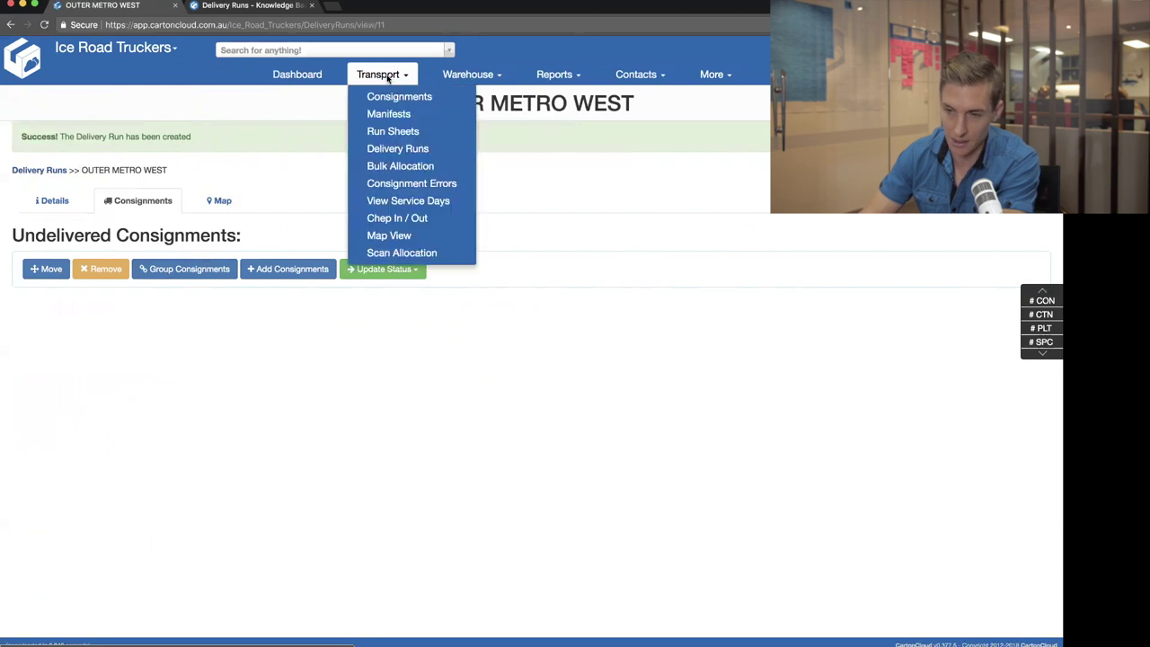
click(396, 149)
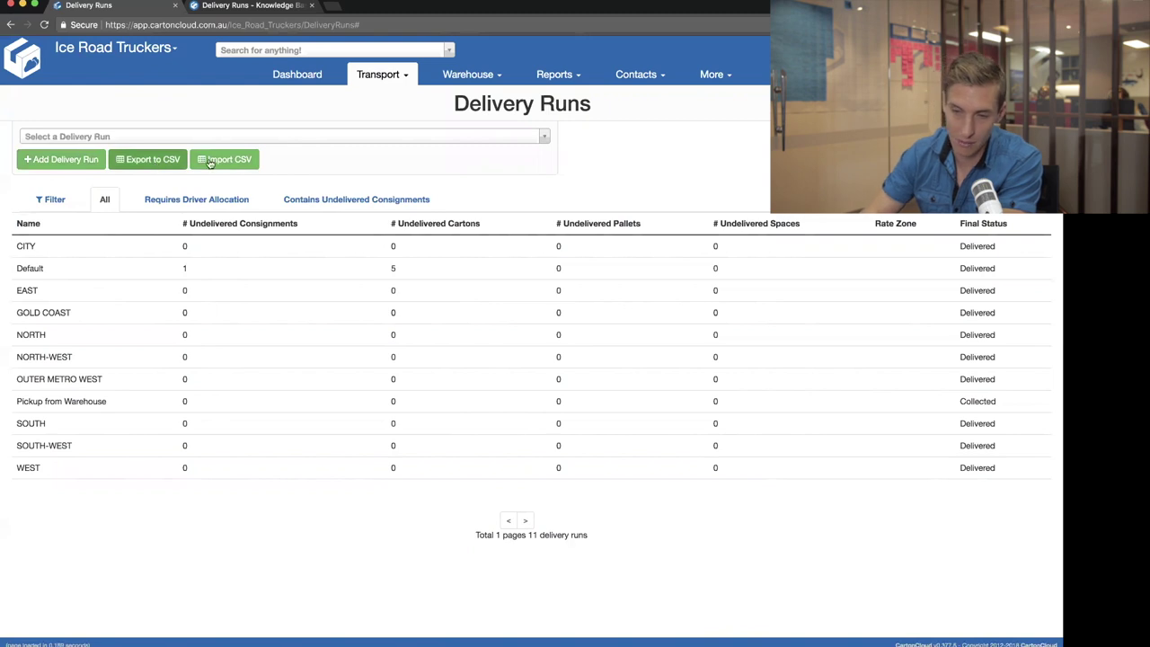
click(330, 159)
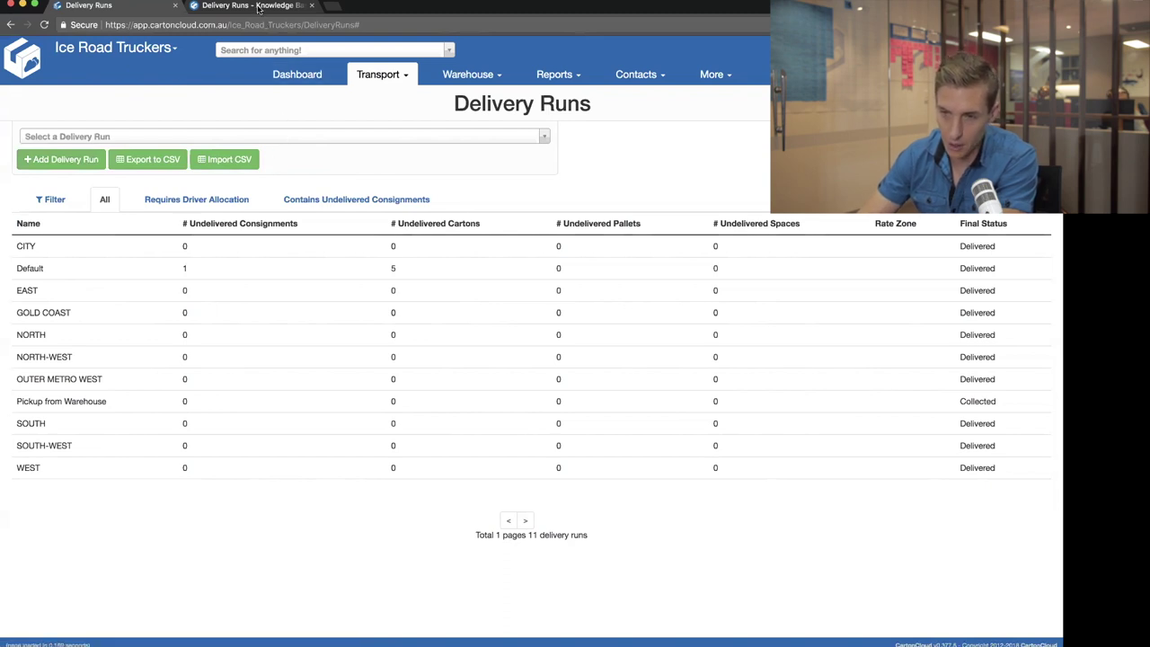
click(251, 5)
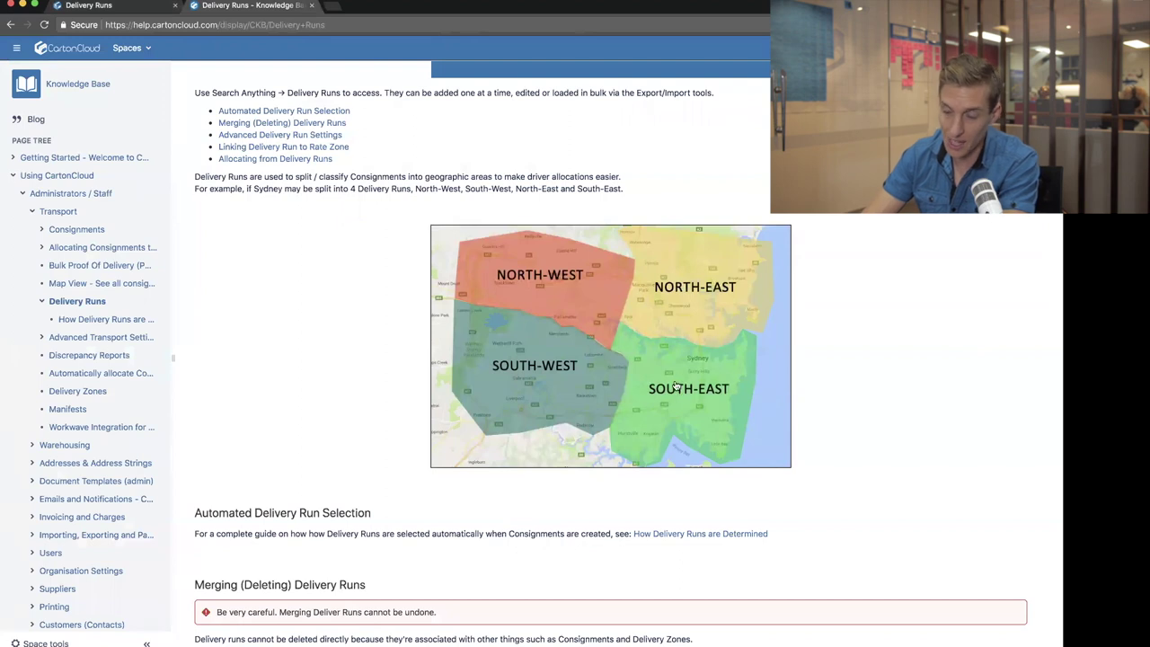
Step: Search the knowledge base for 'Rate' to reach the Rate Zones article
scroll(702, 389, up, 1)
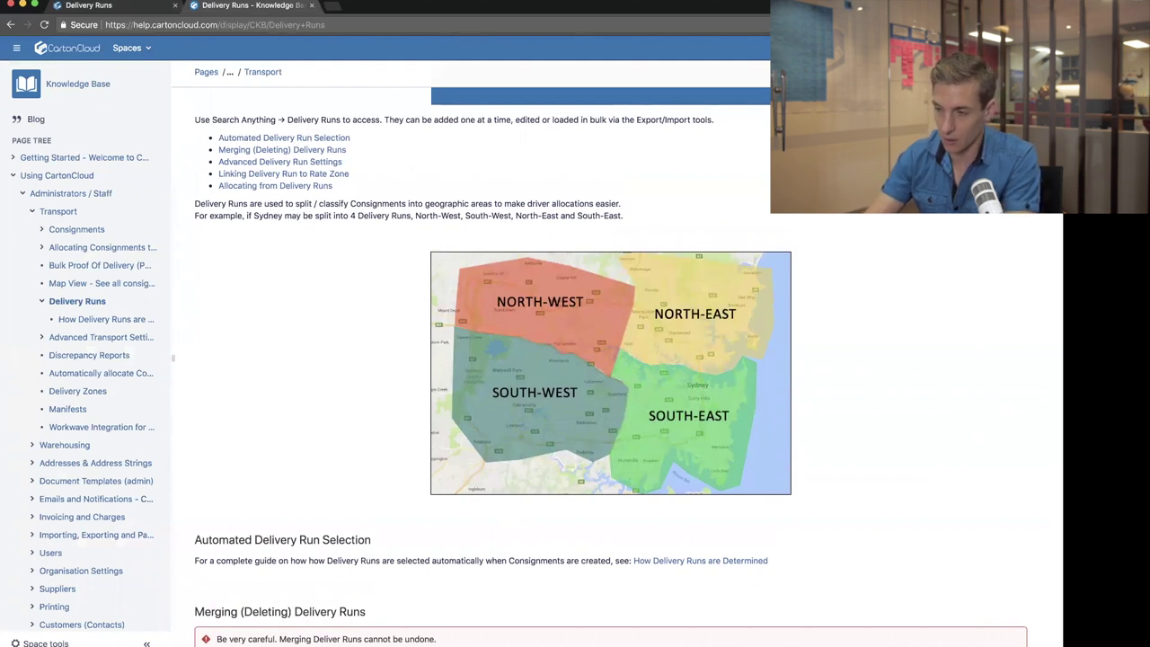
text(Rate+Zon)
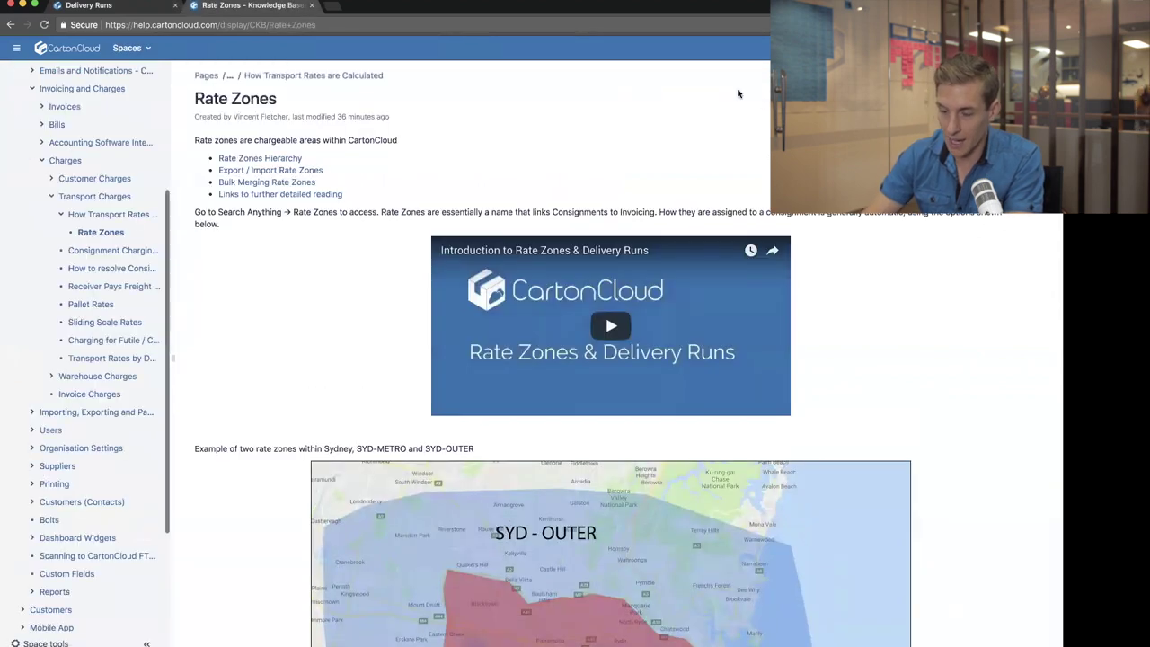
scroll(739, 93, down, 2)
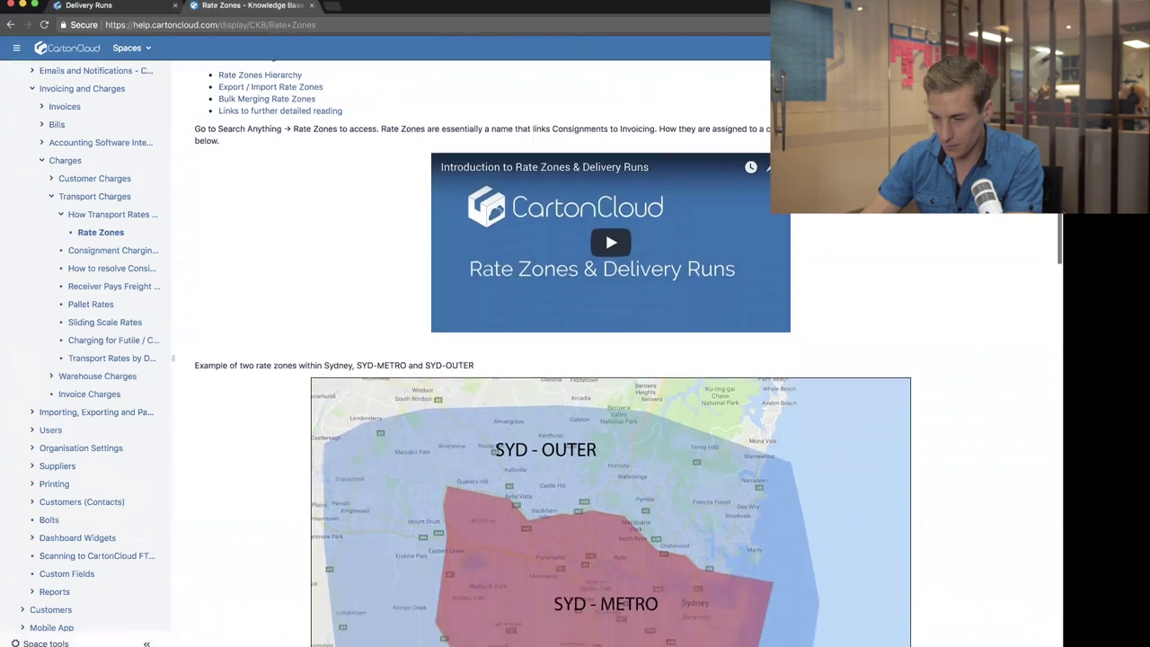
scroll(605, 230, down, 5)
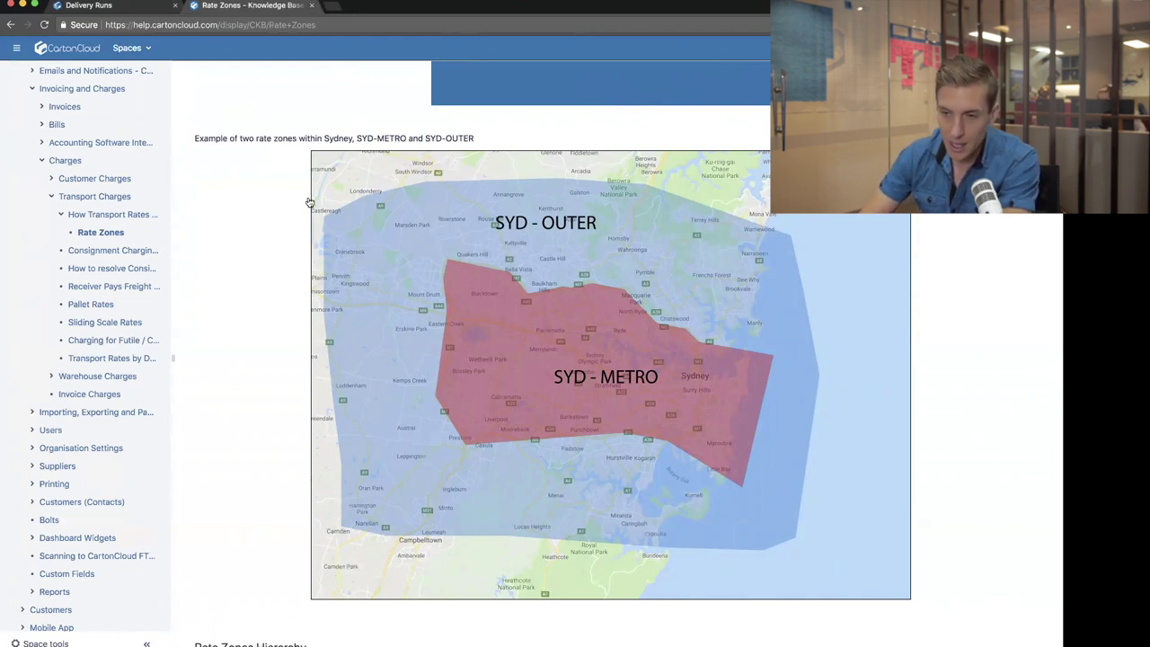
click(111, 7)
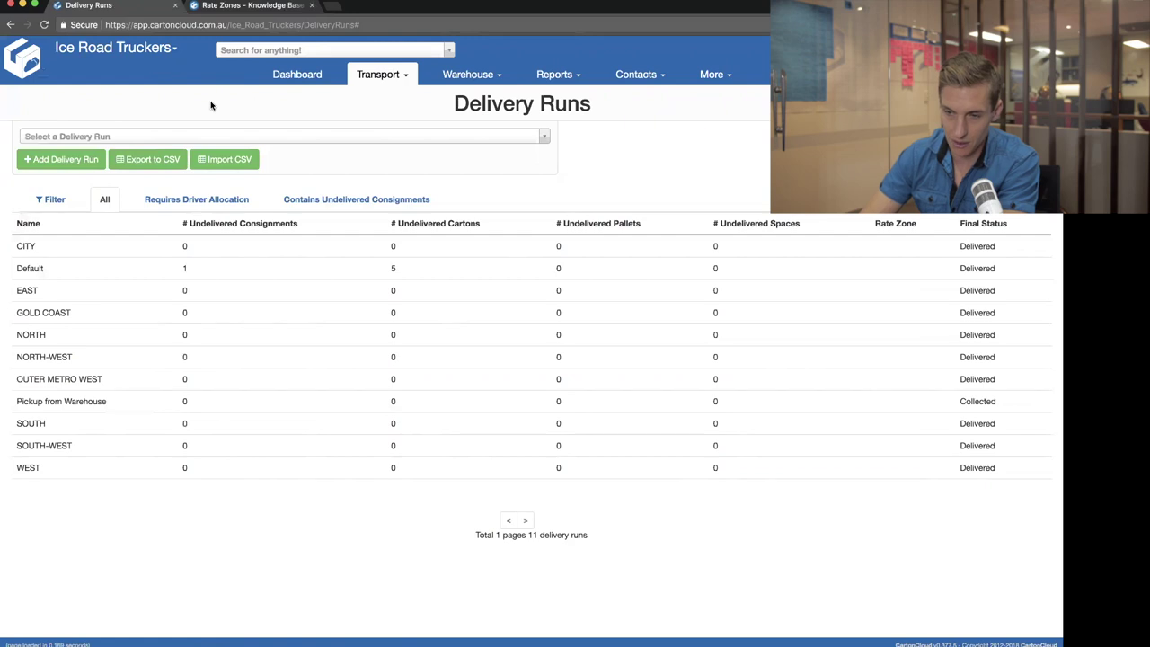
Step: Reopen Delivery Runs, then search the account for 'Rate Zones' and open that page
click(376, 77)
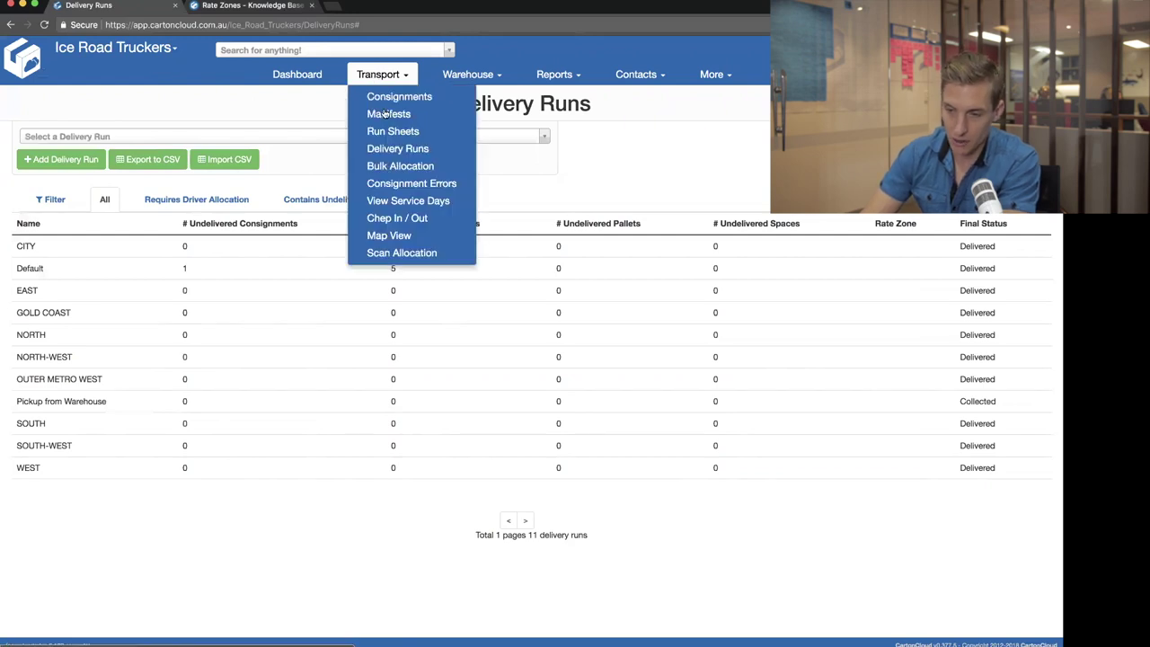
click(424, 148)
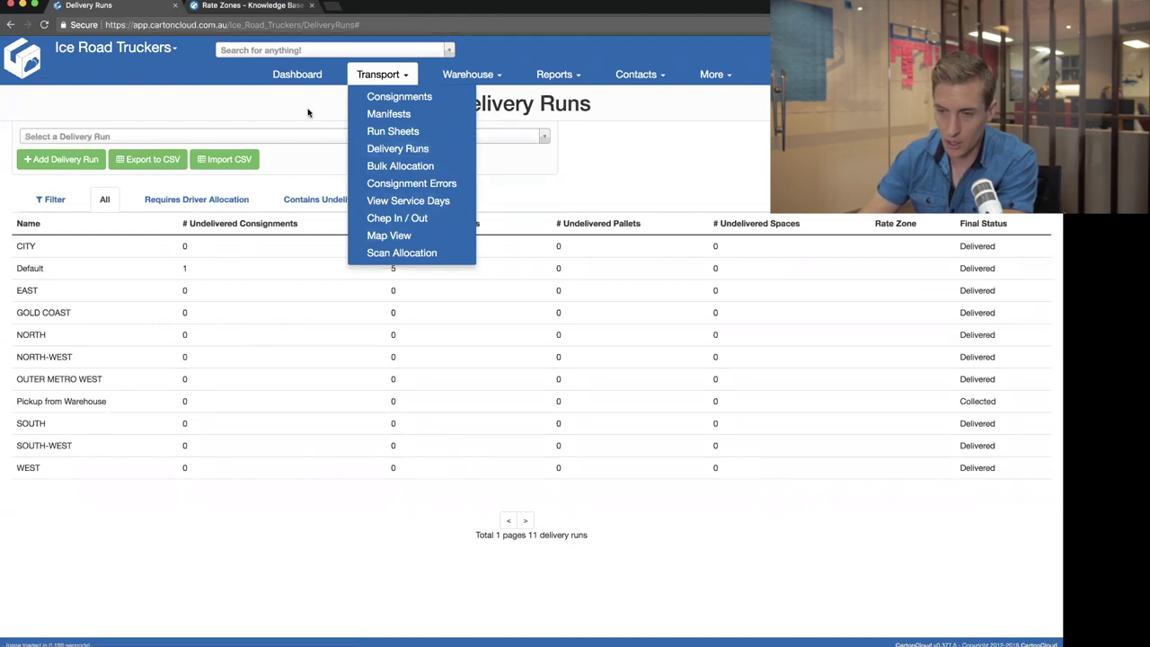
click(279, 54)
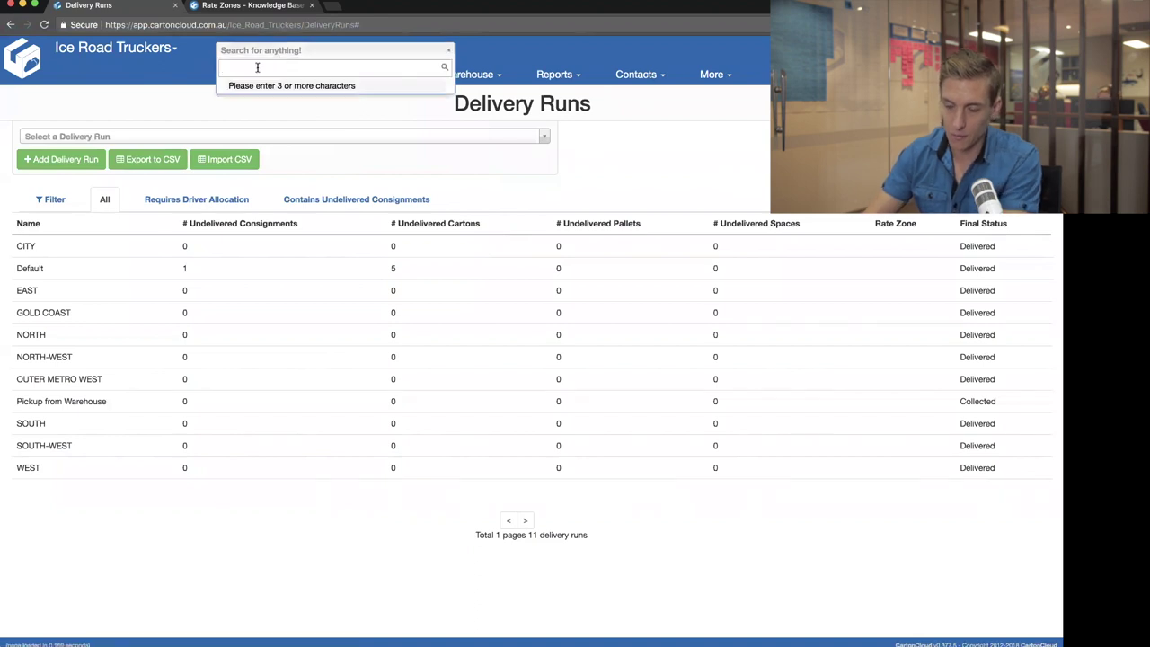
text(Rate Zones)
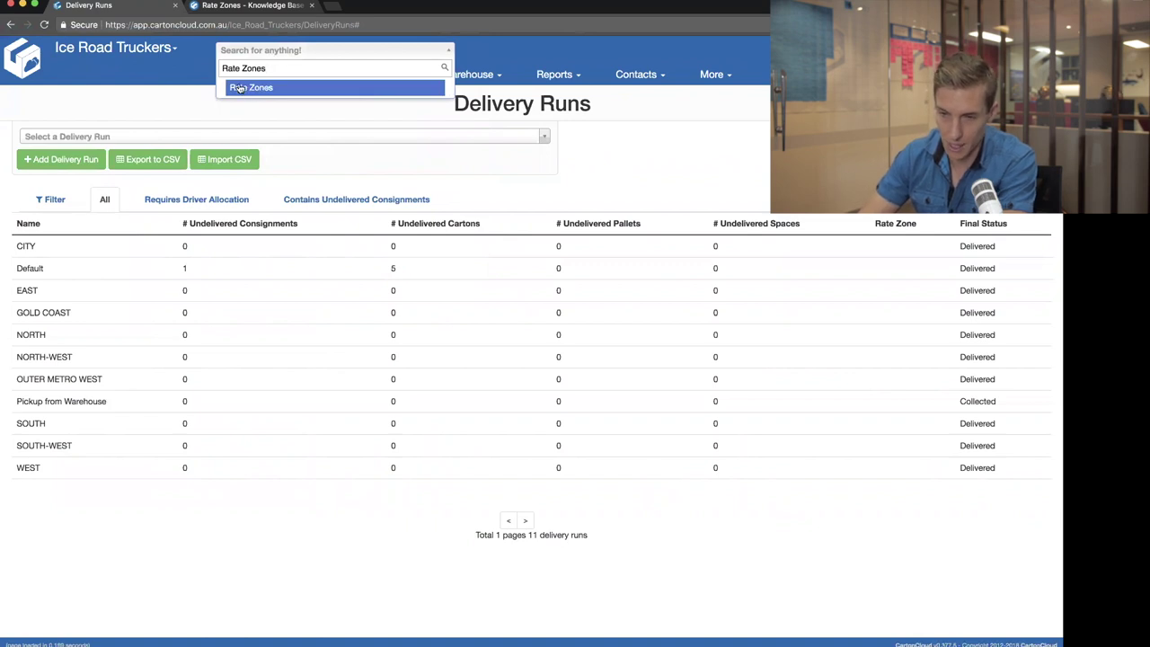
click(241, 88)
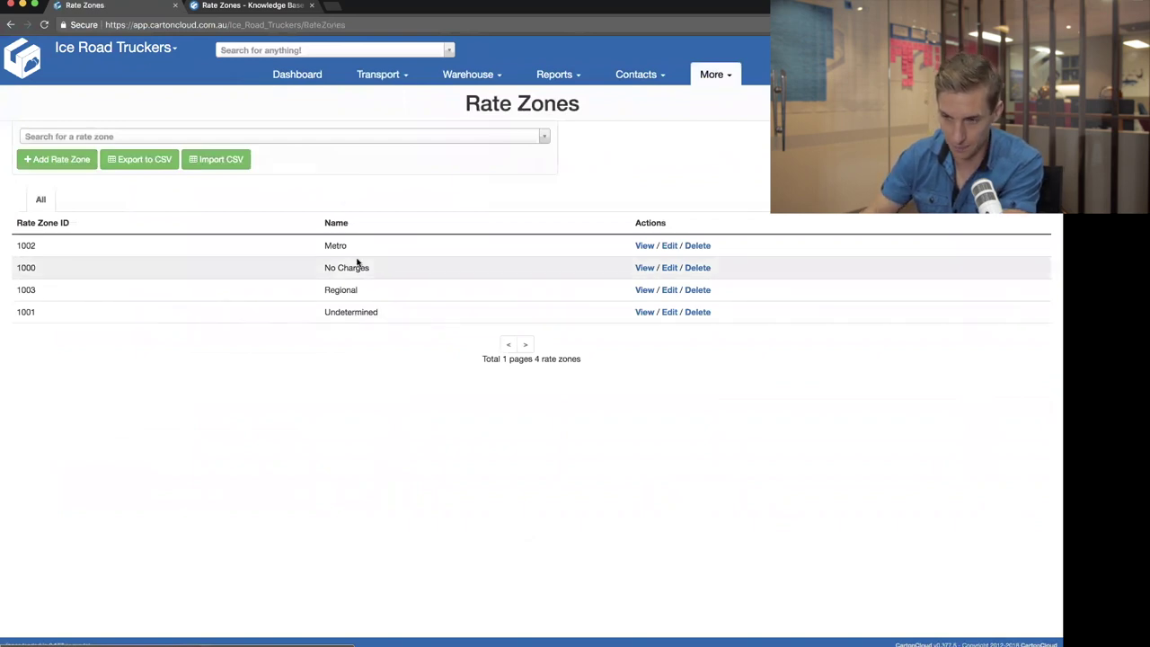
click(266, 54)
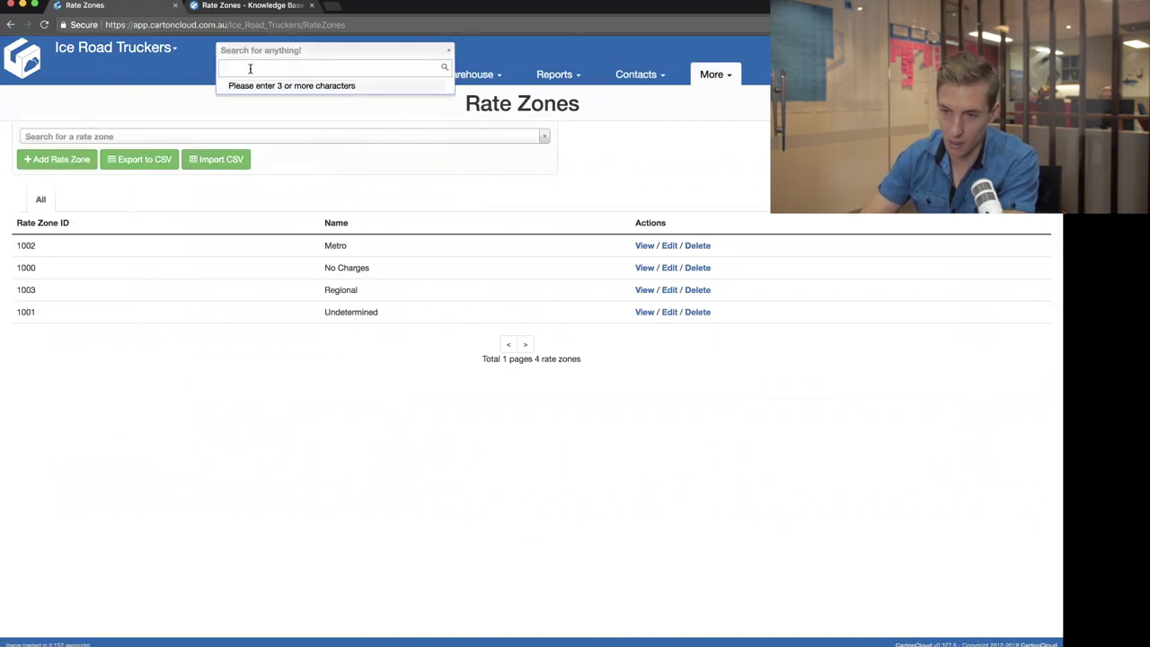
click(665, 159)
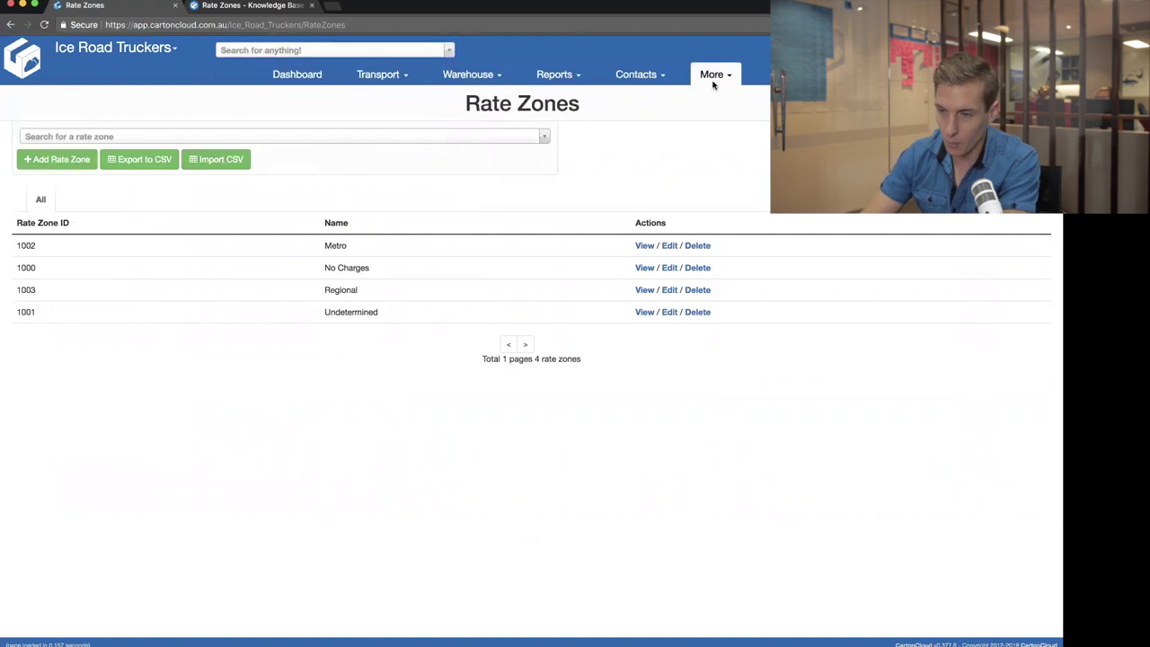
click(720, 77)
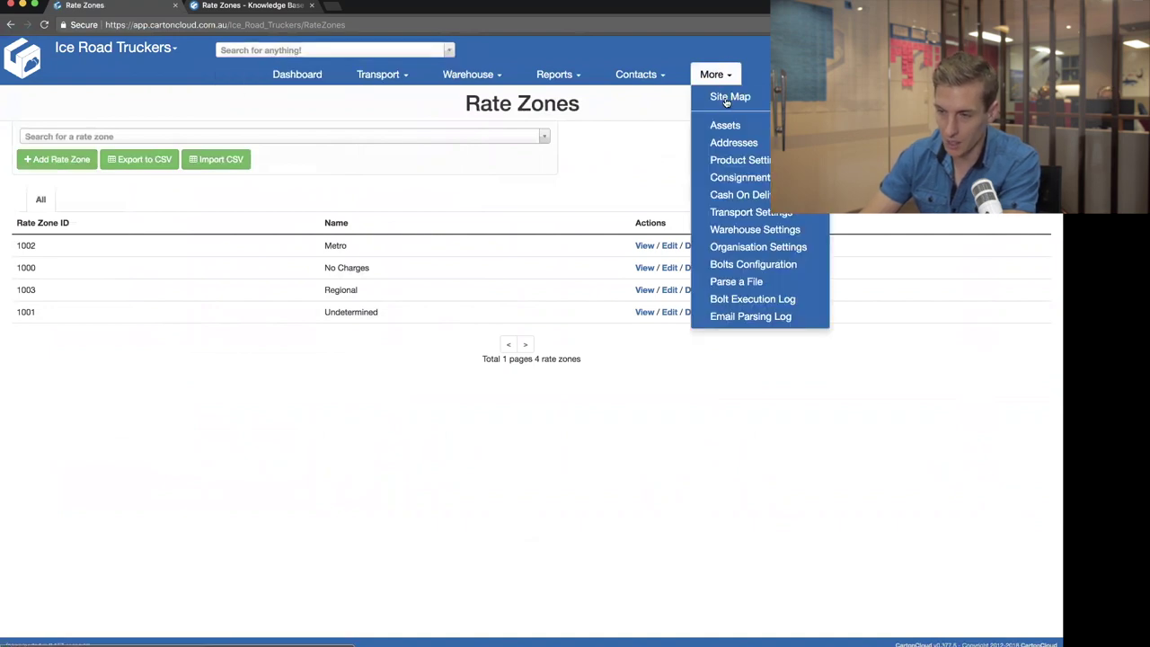
click(733, 98)
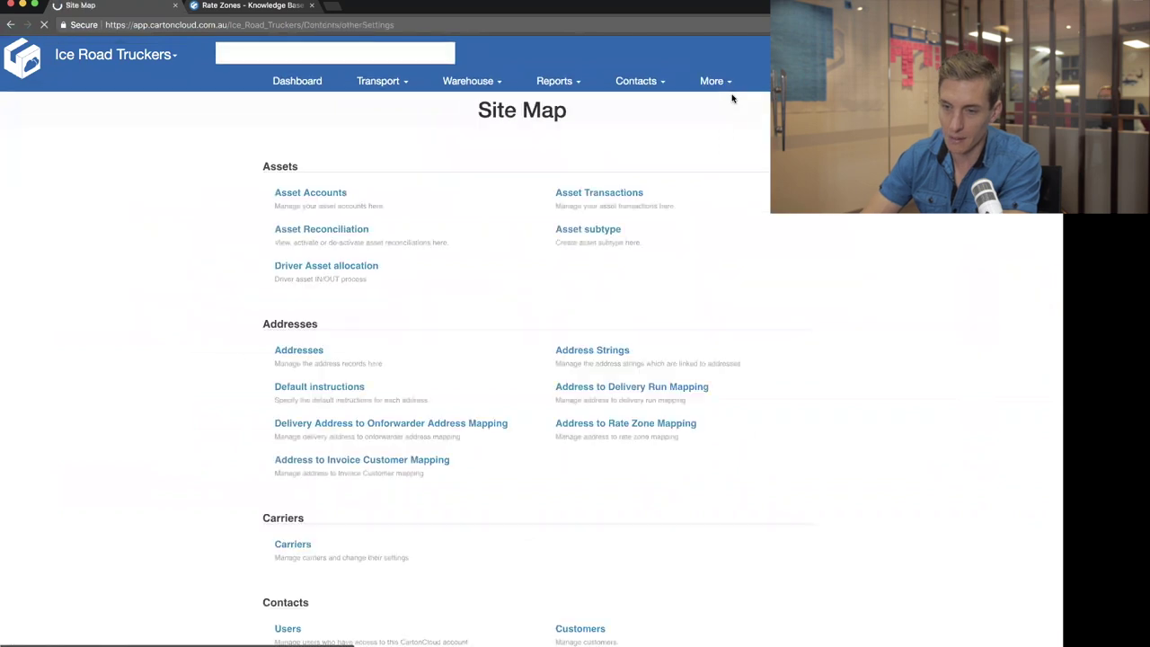
scroll(731, 190, down, 10)
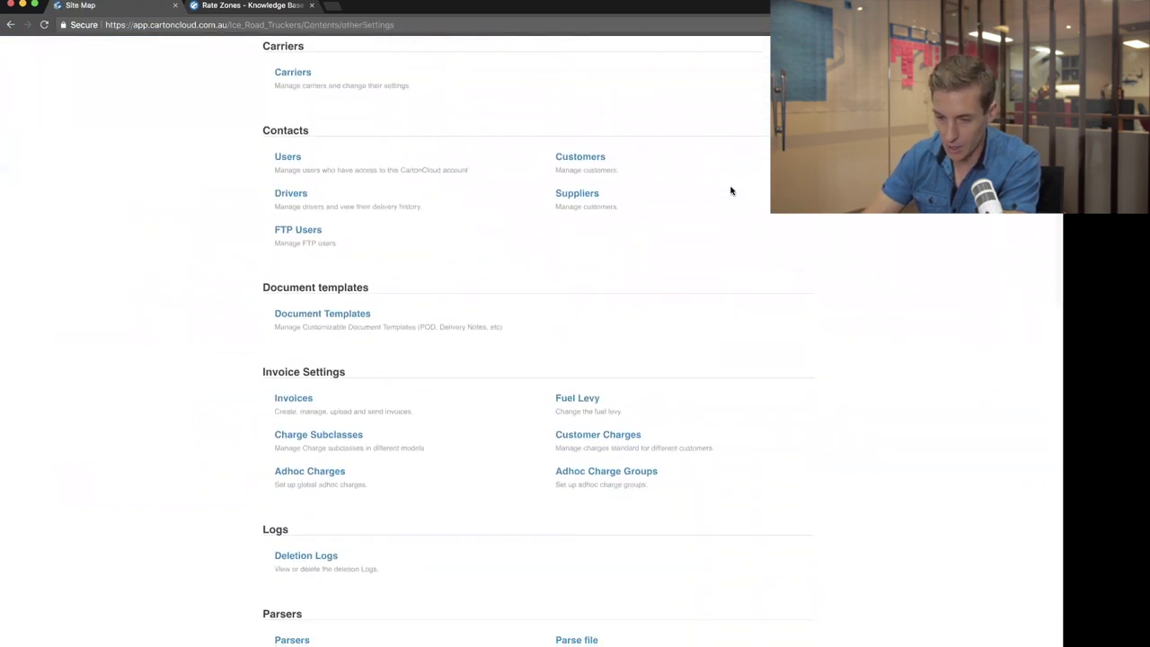
scroll(732, 191, down, 8)
scroll(732, 191, down, 10)
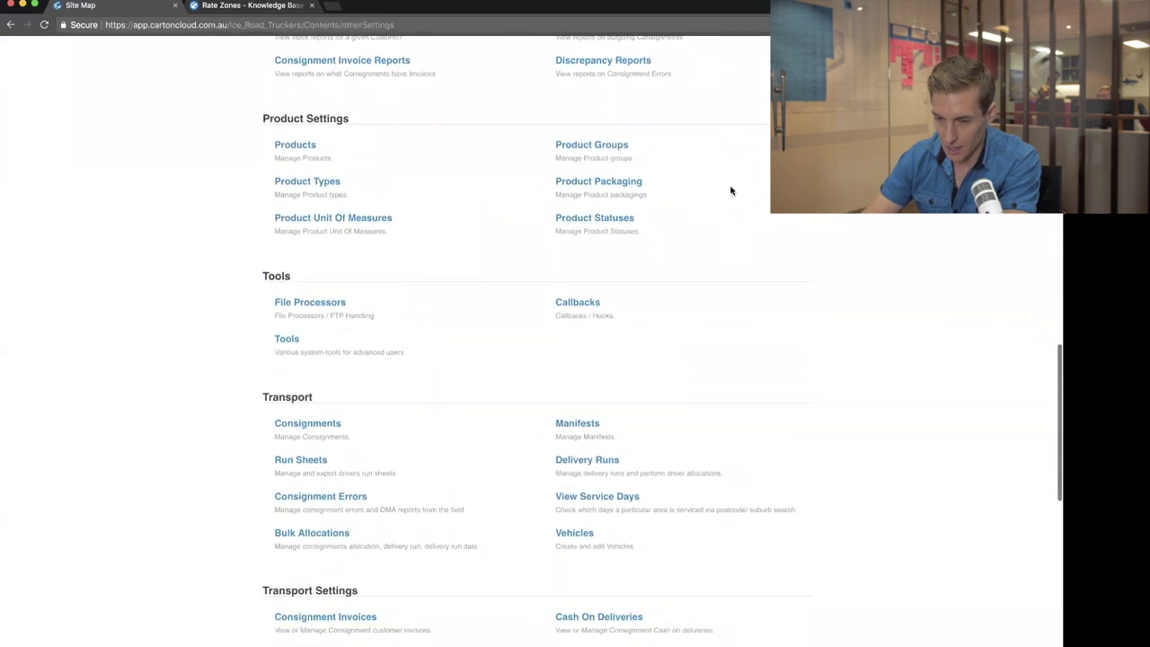
scroll(732, 191, down, 4)
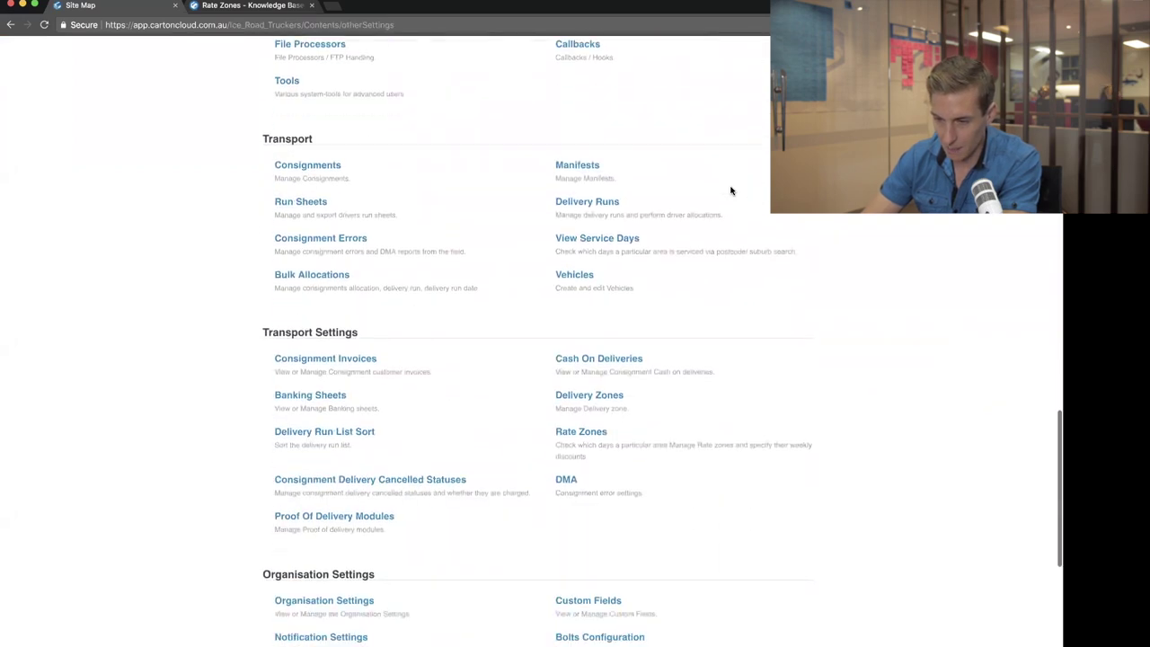
click(578, 433)
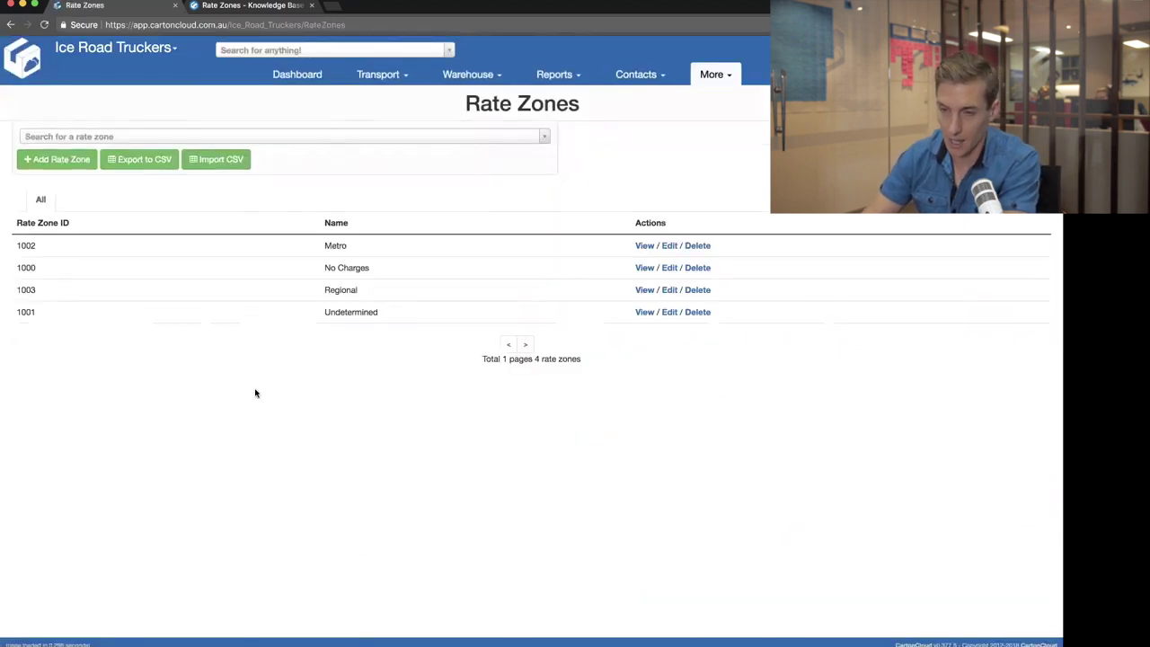
click(277, 51)
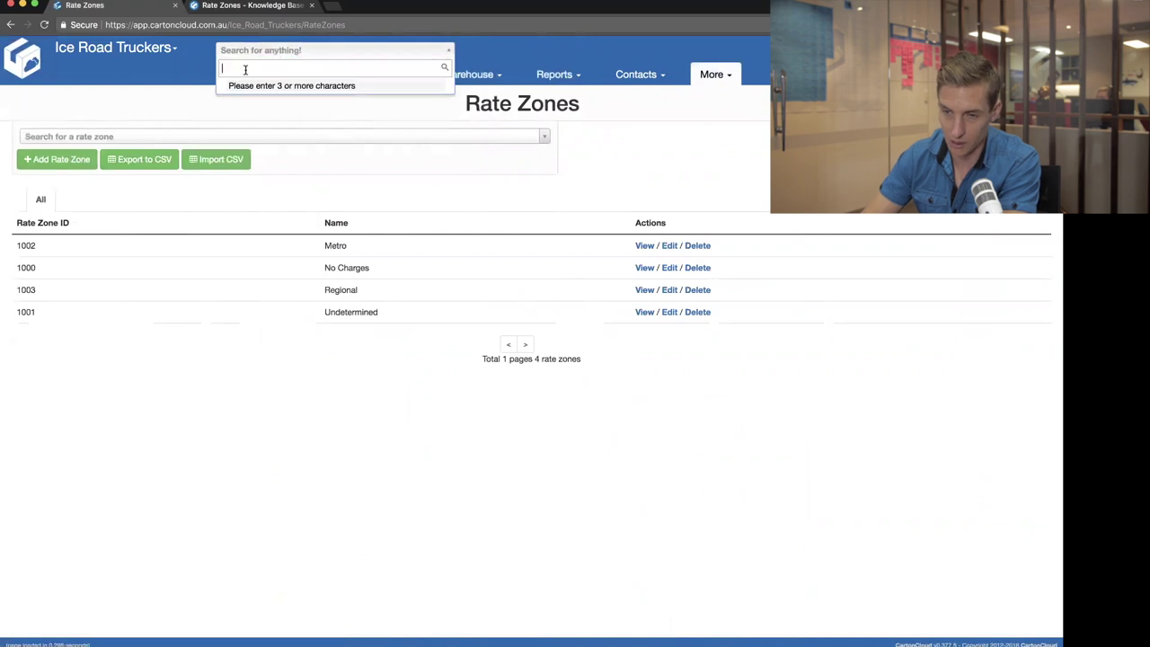